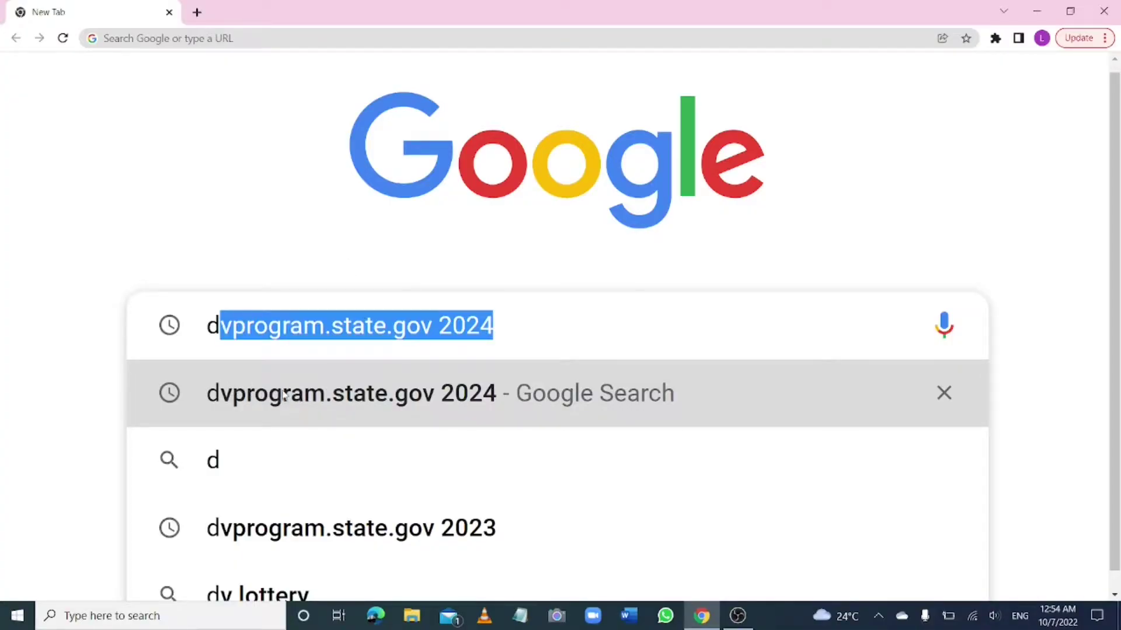
Run the Google search for 'dvprogram.state.gov 2024' from the suggestion
{"action": "left_click", "coordinate": [321, 396]}
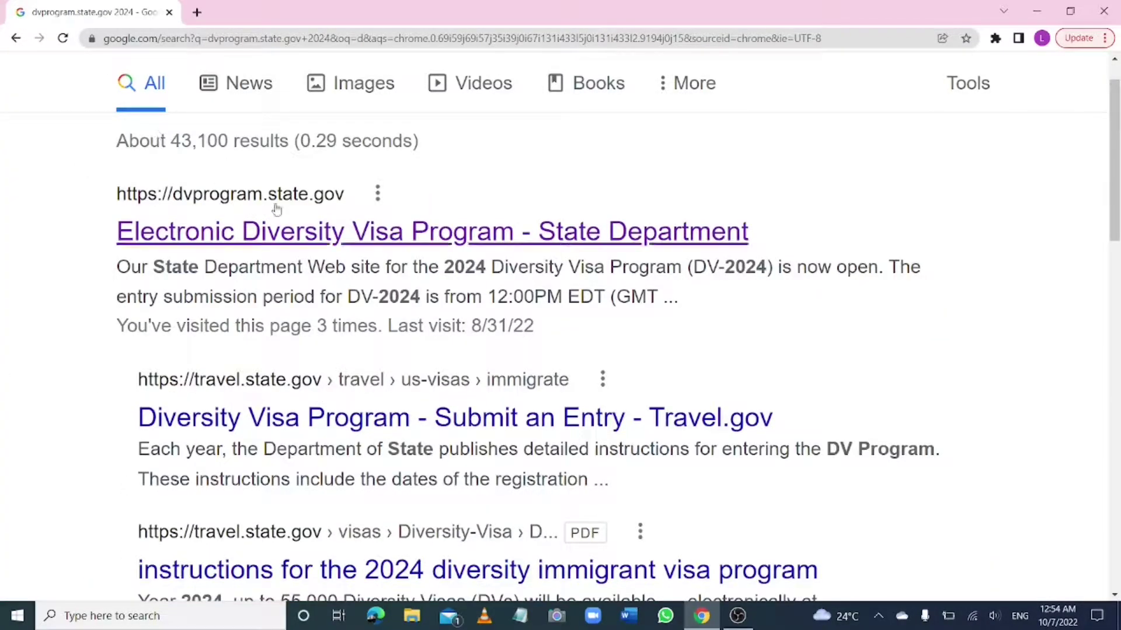
Open the Electronic Diversity Visa Program site, enlarge the page, and choose Begin Entry under Entry Form
{"action": "left_click", "coordinate": [255, 201]}
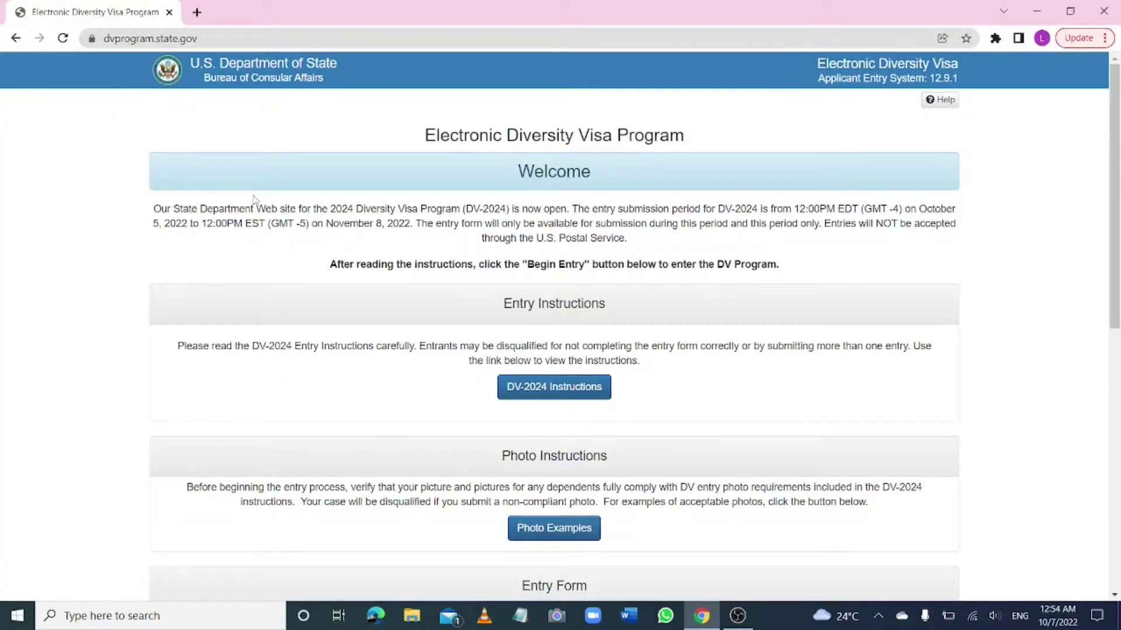
{"action": "key", "text": "ctrl+plus"}
{"action": "key", "text": "ctrl+plus"}
{"action": "key", "text": "ctrl+plus"}
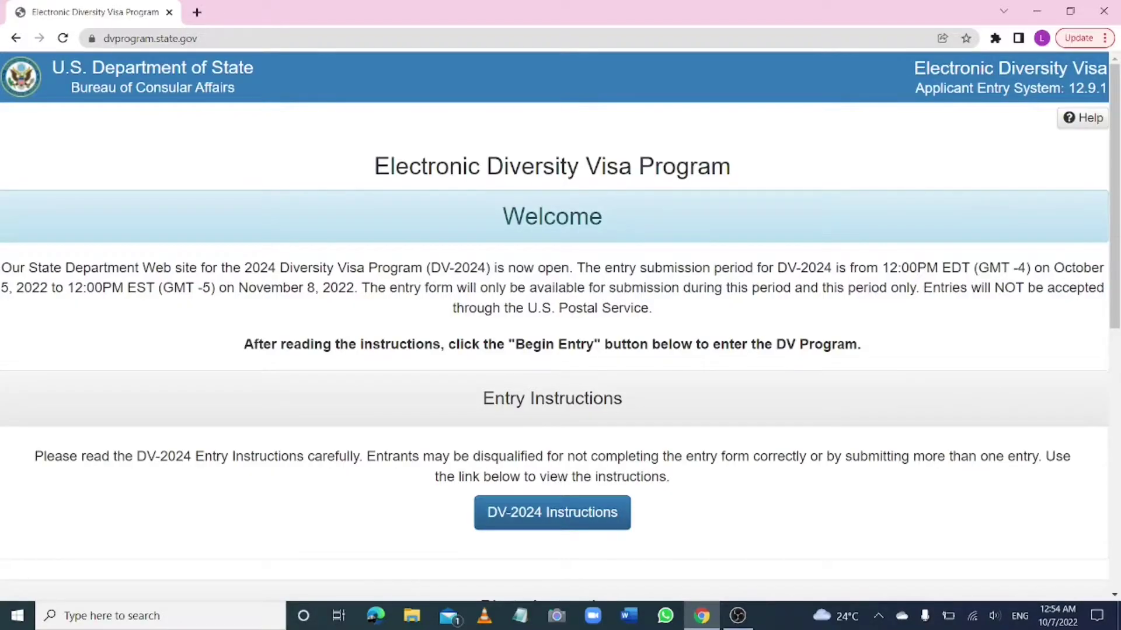
{"action": "scroll", "coordinate": [560, 327], "scroll_direction": "down", "scroll_amount": 4}
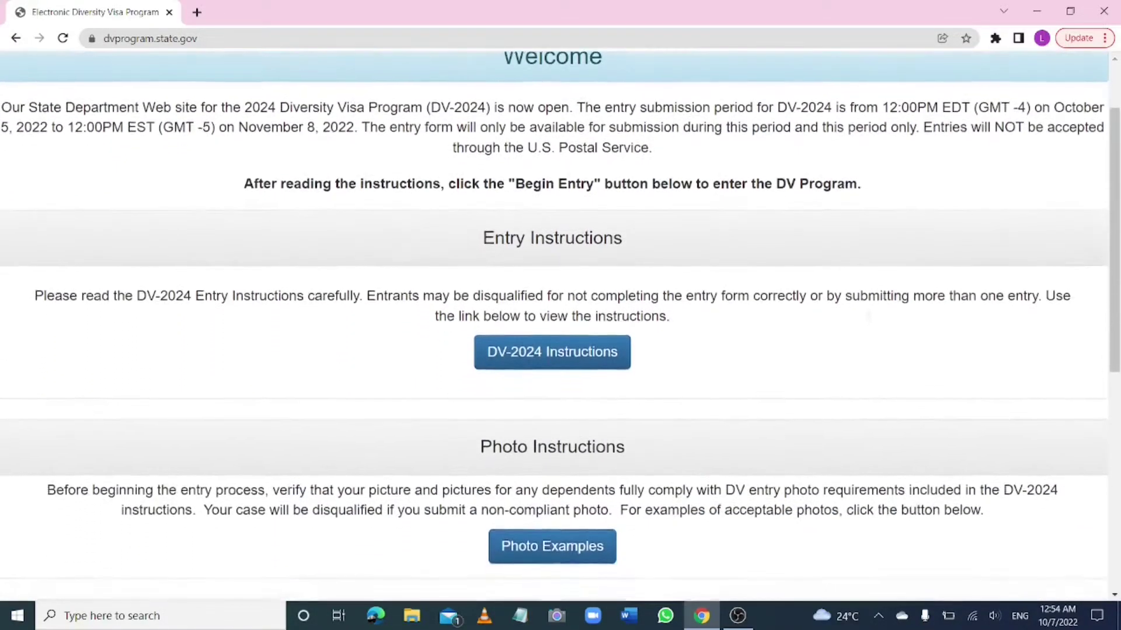
{"action": "scroll", "coordinate": [560, 327], "scroll_direction": "down", "scroll_amount": 6}
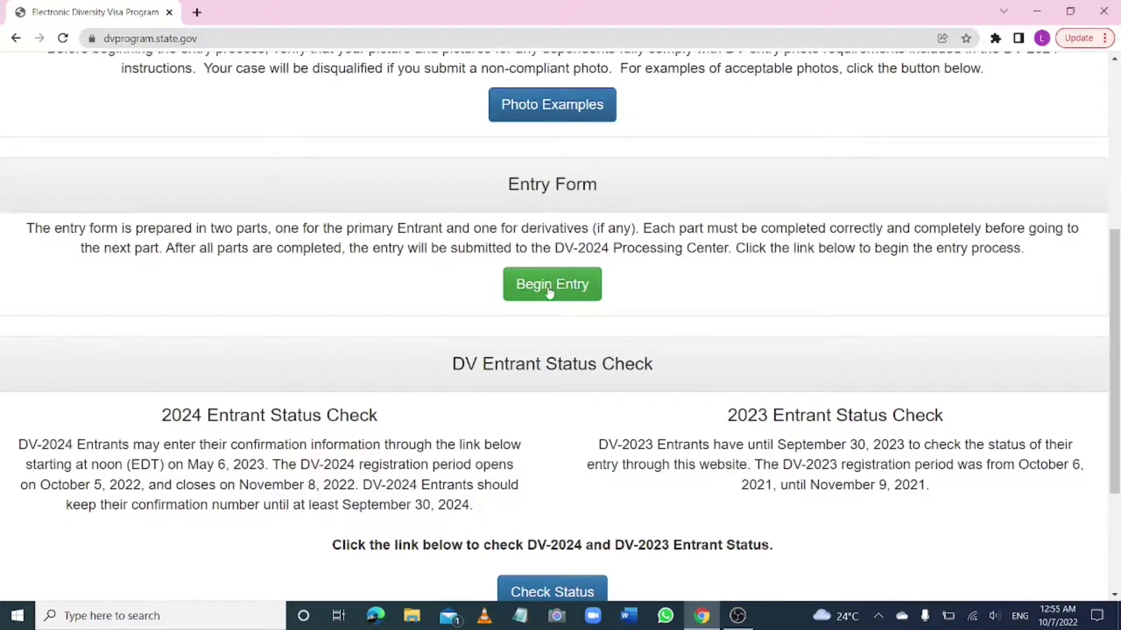
{"action": "scroll", "coordinate": [550, 290], "scroll_direction": "up", "scroll_amount": 5}
{"action": "scroll", "coordinate": [550, 290], "scroll_direction": "up", "scroll_amount": 2}
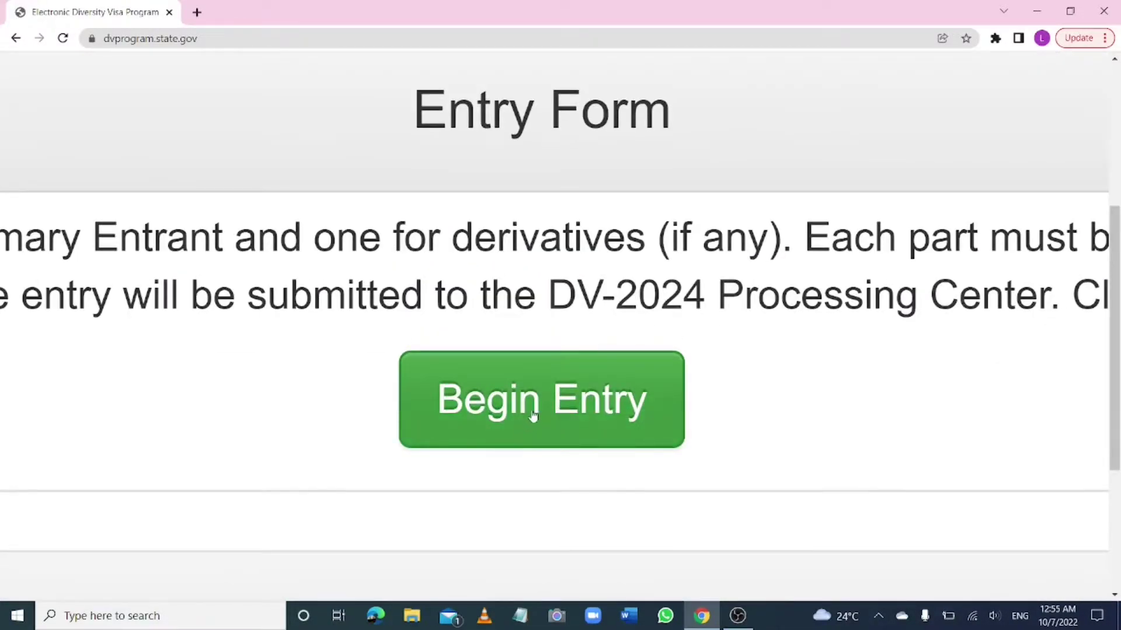
{"action": "left_click", "coordinate": [537, 418]}
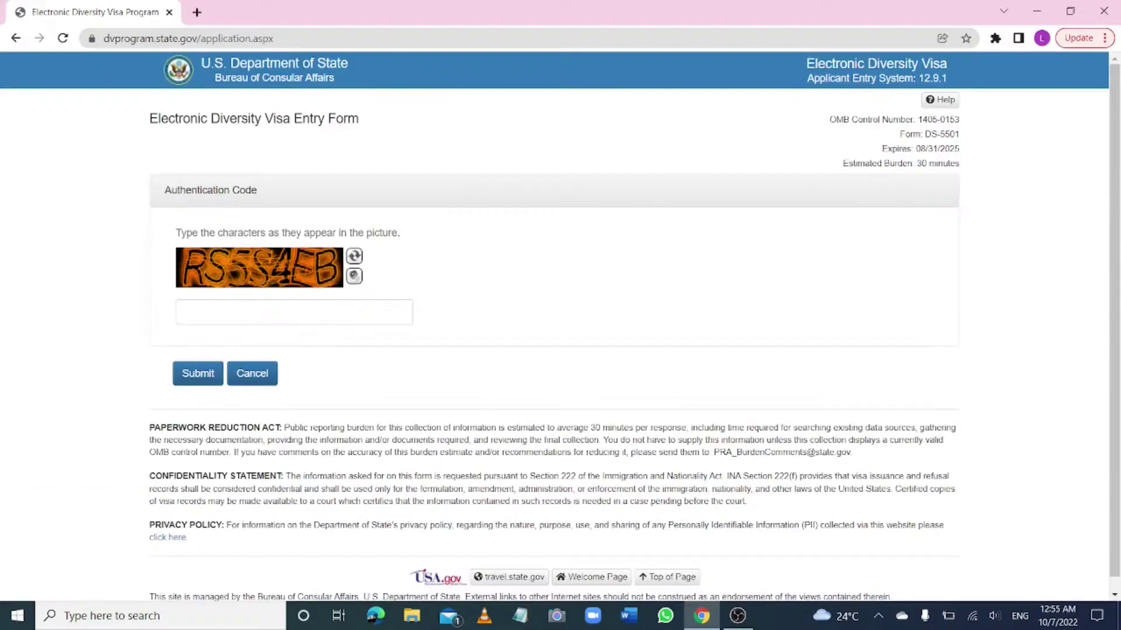
Enter the pictured authentication code and submit it to reach Part One – Entrant Information
{"action": "scroll", "coordinate": [533, 420], "scroll_direction": "up", "scroll_amount": 6}
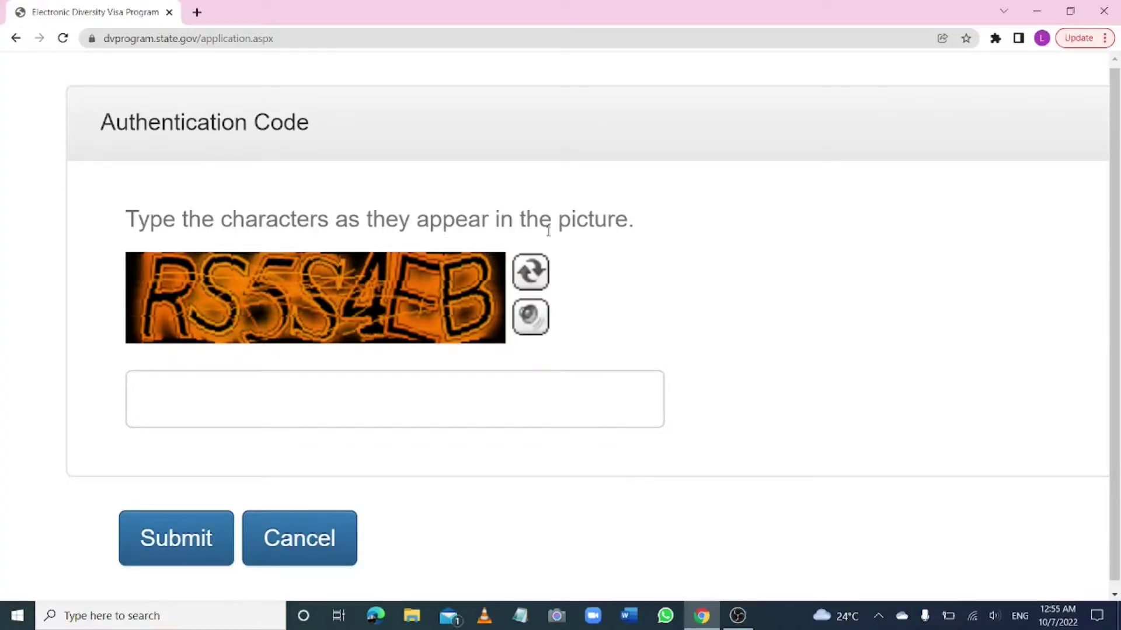
{"action": "left_click", "coordinate": [199, 400]}
{"action": "type", "text": "RS5S4EB"}
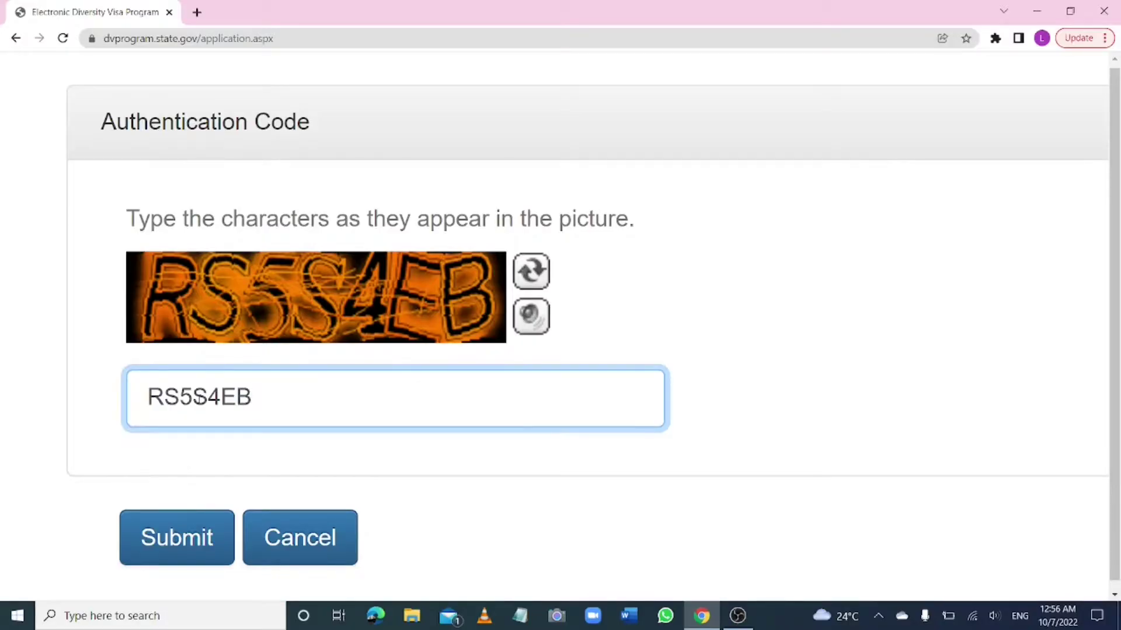
{"action": "left_click", "coordinate": [180, 538]}
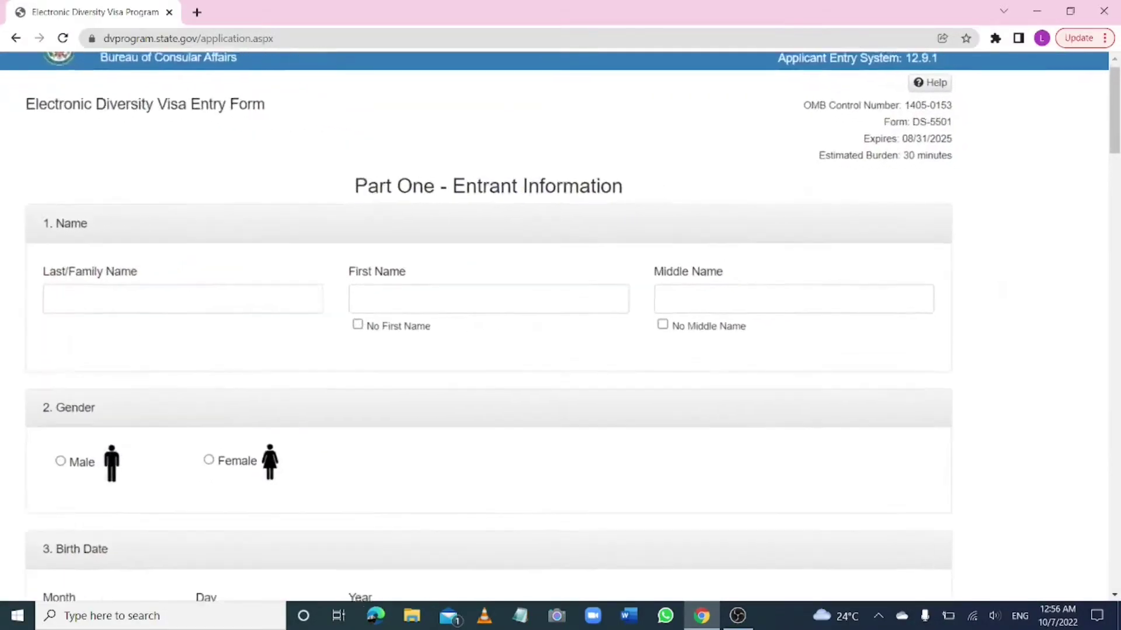
{"action": "scroll", "coordinate": [164, 129], "scroll_direction": "up", "scroll_amount": 2}
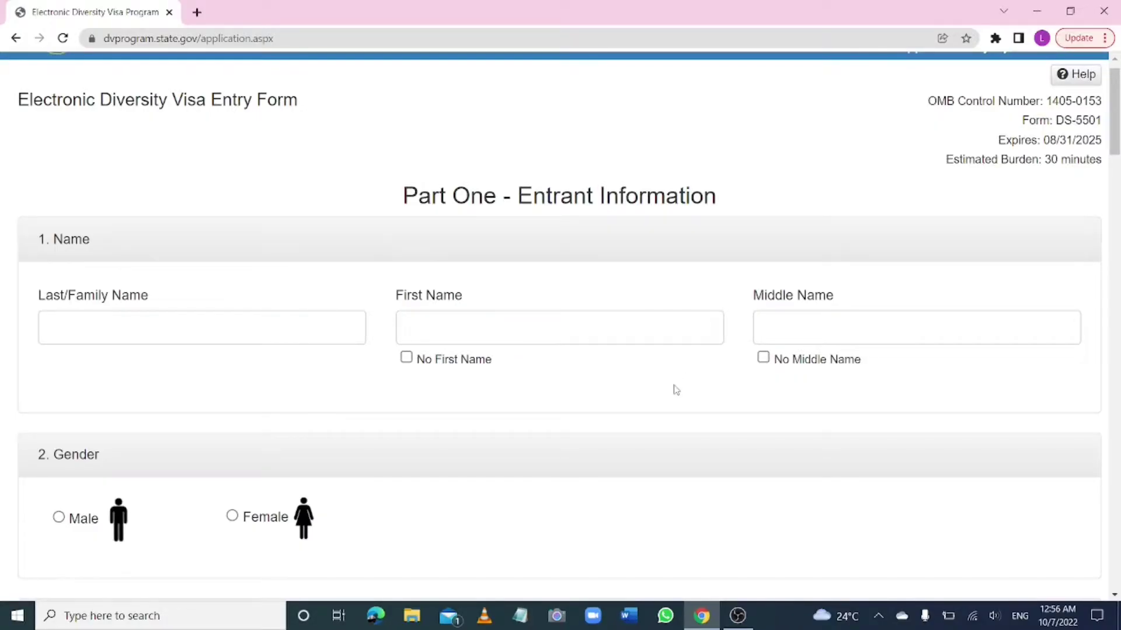
{"action": "scroll", "coordinate": [676, 389], "scroll_direction": "down", "scroll_amount": 4}
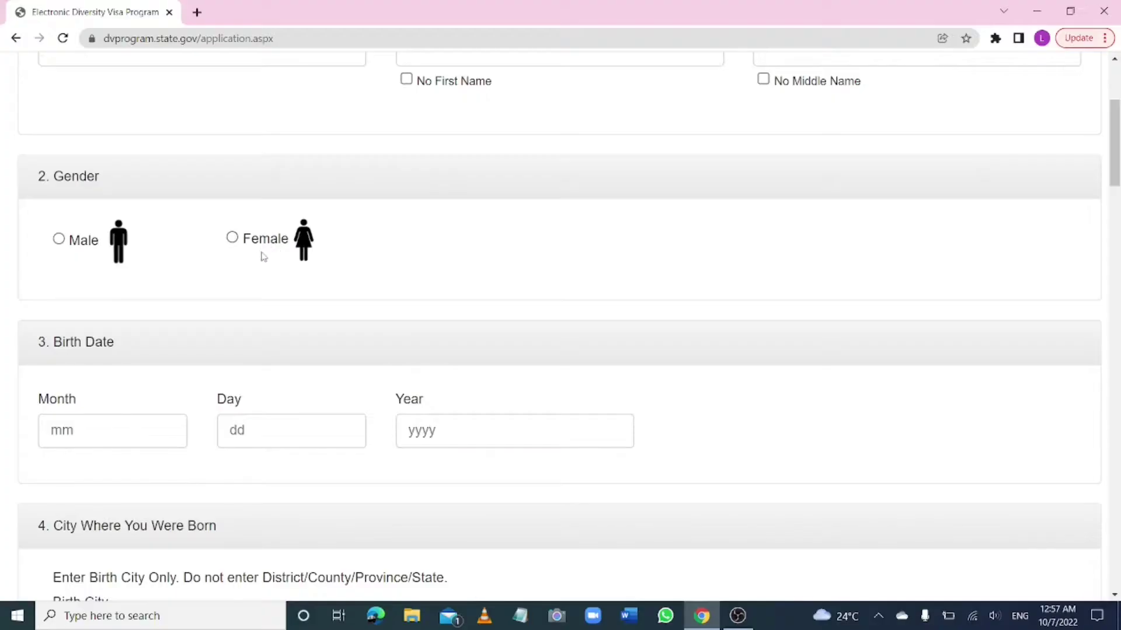
{"action": "scroll", "coordinate": [278, 270], "scroll_direction": "down", "scroll_amount": 3}
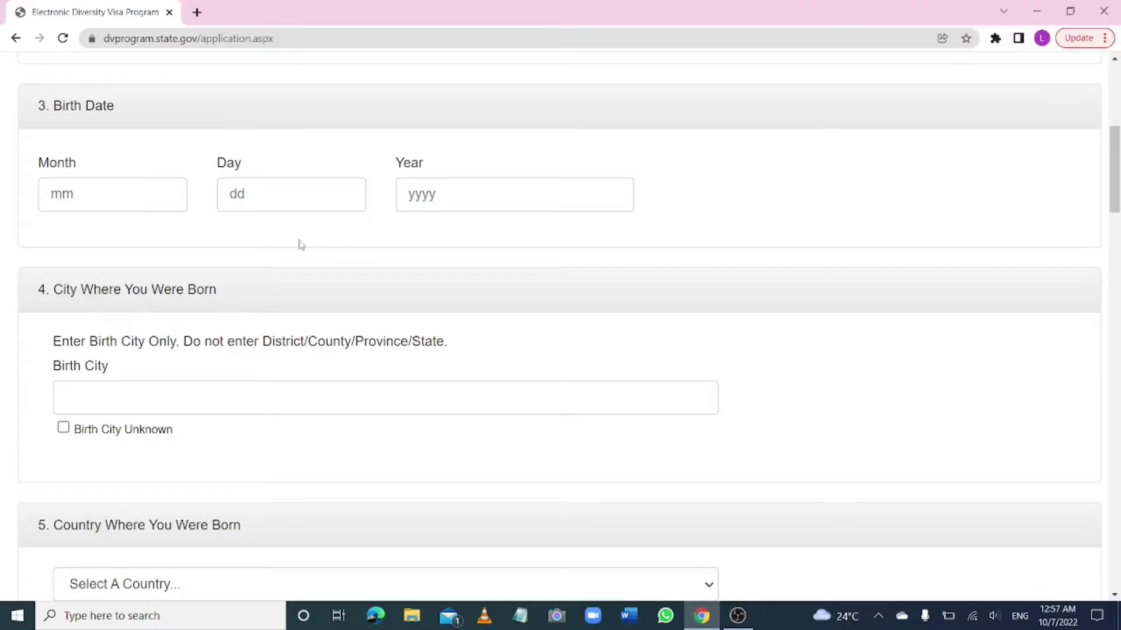
{"action": "scroll", "coordinate": [356, 249], "scroll_direction": "down", "scroll_amount": 3}
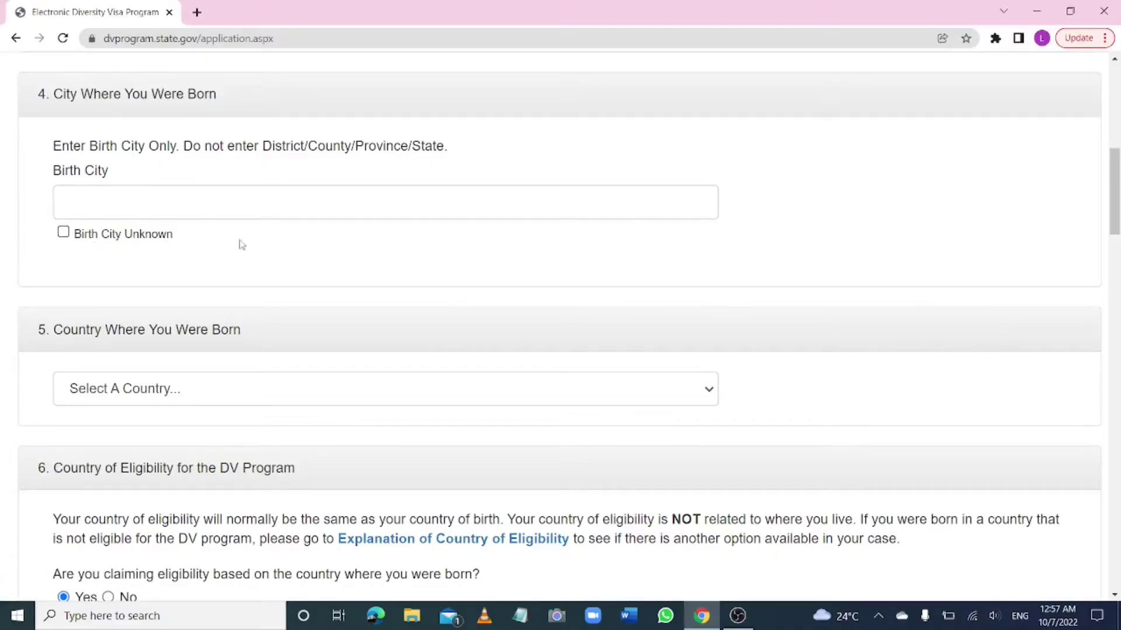
{"action": "scroll", "coordinate": [344, 255], "scroll_direction": "down", "scroll_amount": 3}
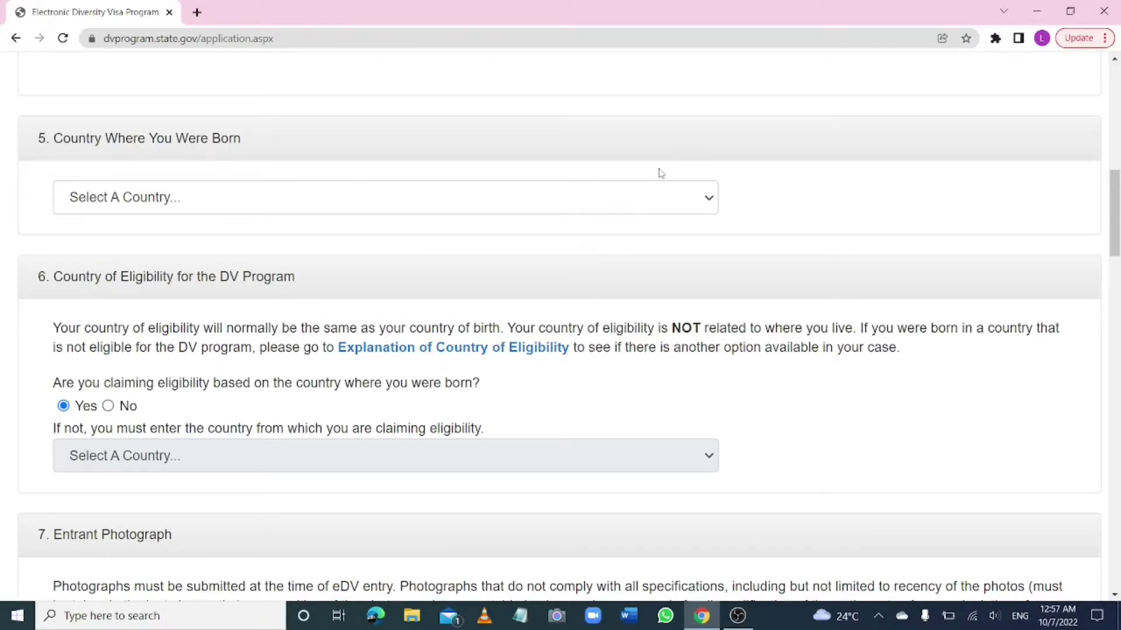
Choose Ghana as the entrant's Country Where You Were Born
{"action": "left_click", "coordinate": [710, 201]}
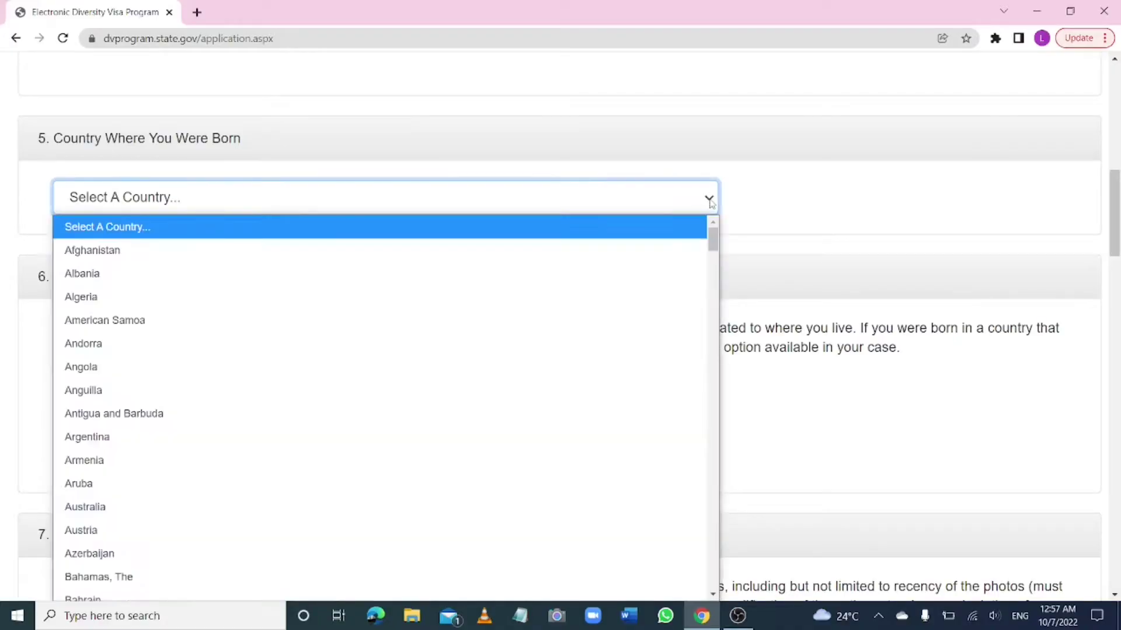
{"action": "key", "text": "Down"}
{"action": "key", "text": "Down"}
{"action": "key", "text": "Down"}
{"action": "key", "text": "Down"}
{"action": "key", "text": "Down"}
{"action": "key", "text": "Down"}
{"action": "key", "text": "Down"}
{"action": "key", "text": "Down"}
{"action": "key", "text": "Down"}
{"action": "key", "text": "Down"}
{"action": "key", "text": "Down"}
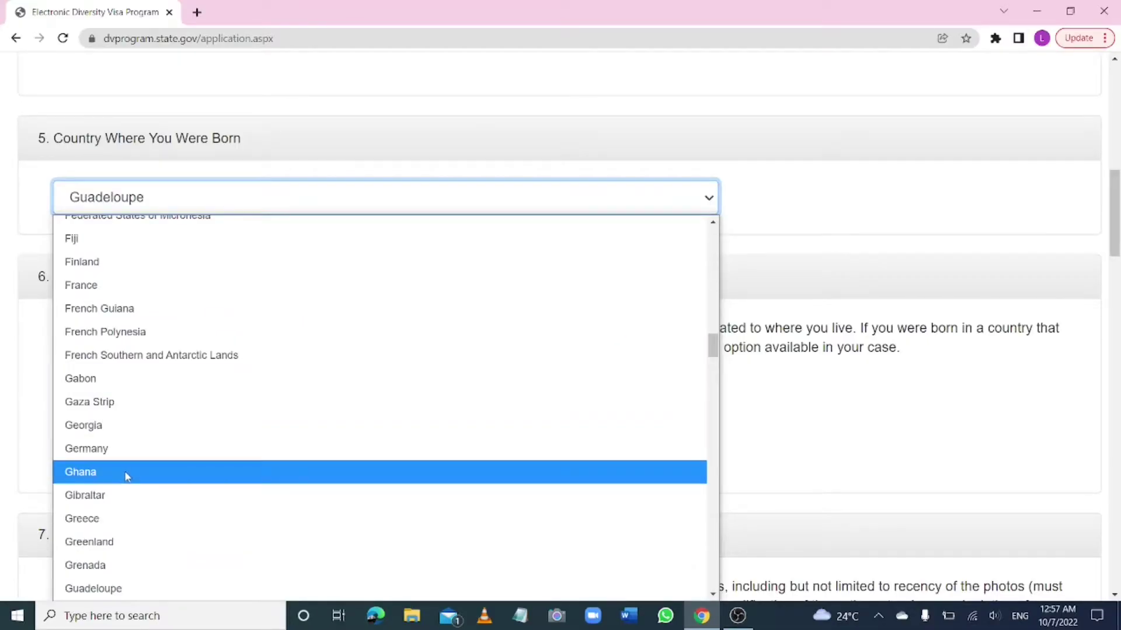
{"action": "left_click", "coordinate": [127, 473]}
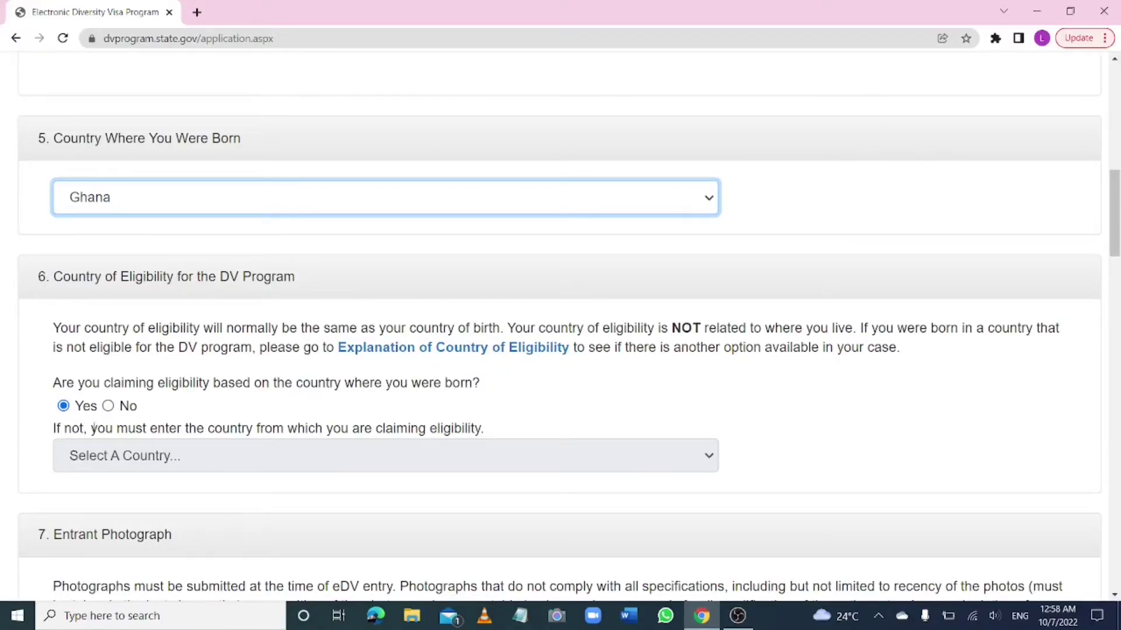
{"action": "scroll", "coordinate": [170, 467], "scroll_direction": "down", "scroll_amount": 5}
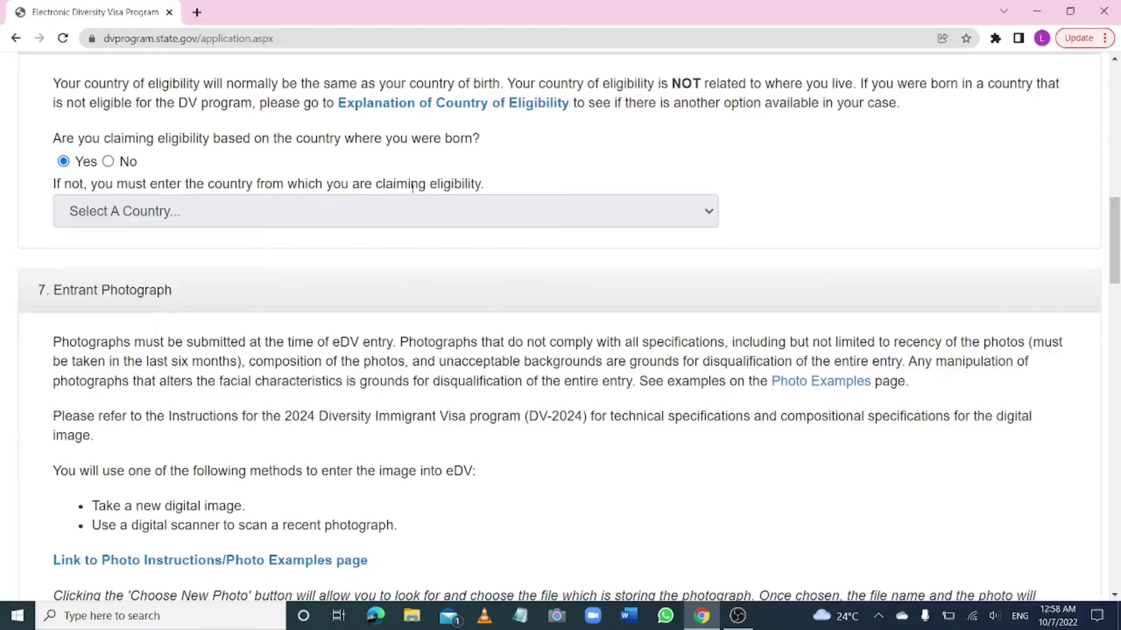
{"action": "left_click", "coordinate": [108, 162]}
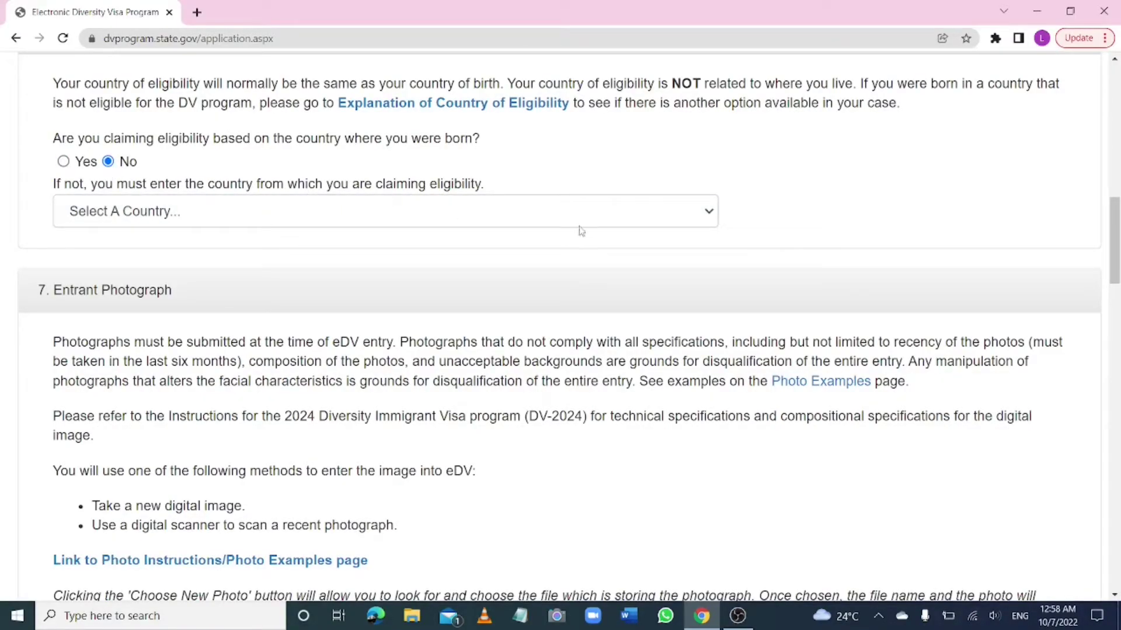
{"action": "left_click", "coordinate": [708, 212]}
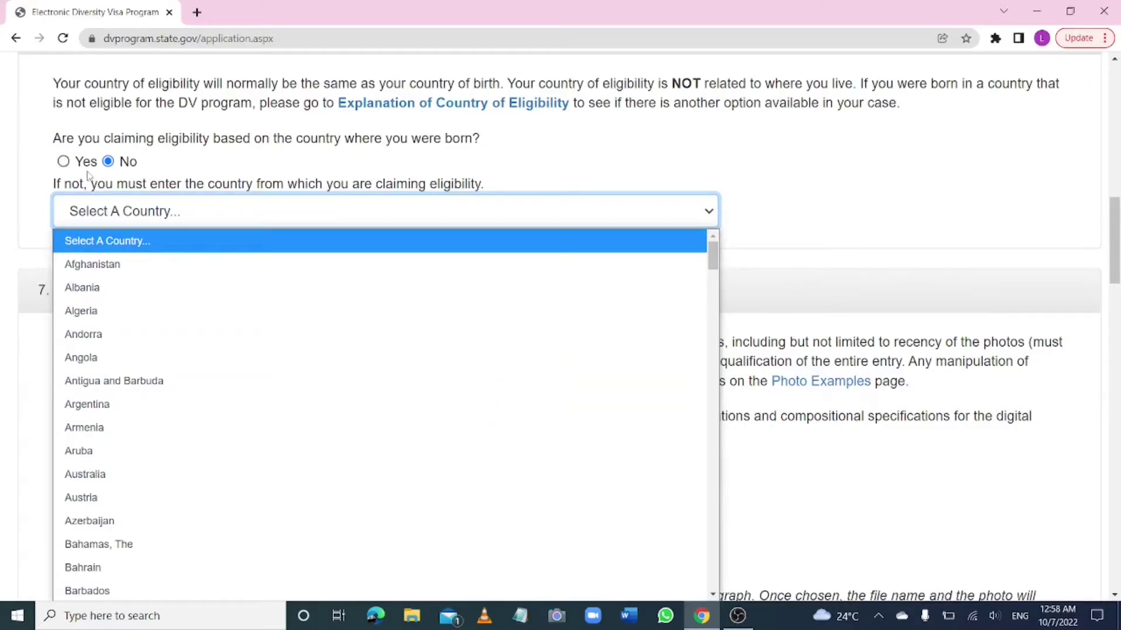
{"action": "left_click", "coordinate": [66, 164]}
{"action": "left_click", "coordinate": [64, 163]}
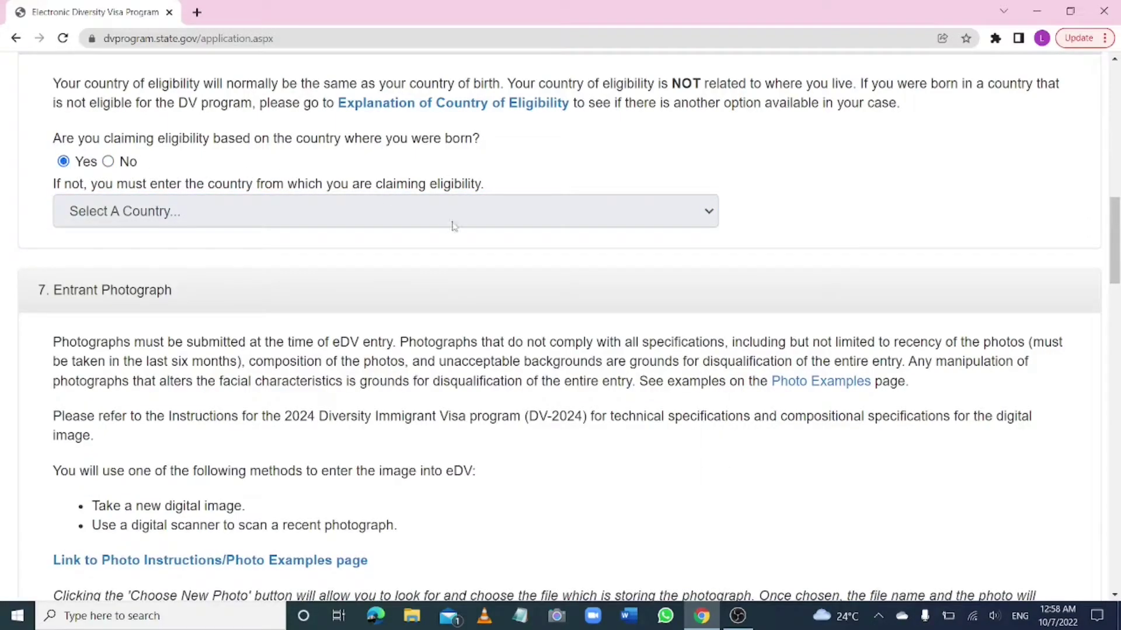
{"action": "scroll", "coordinate": [620, 248], "scroll_direction": "down", "scroll_amount": 3}
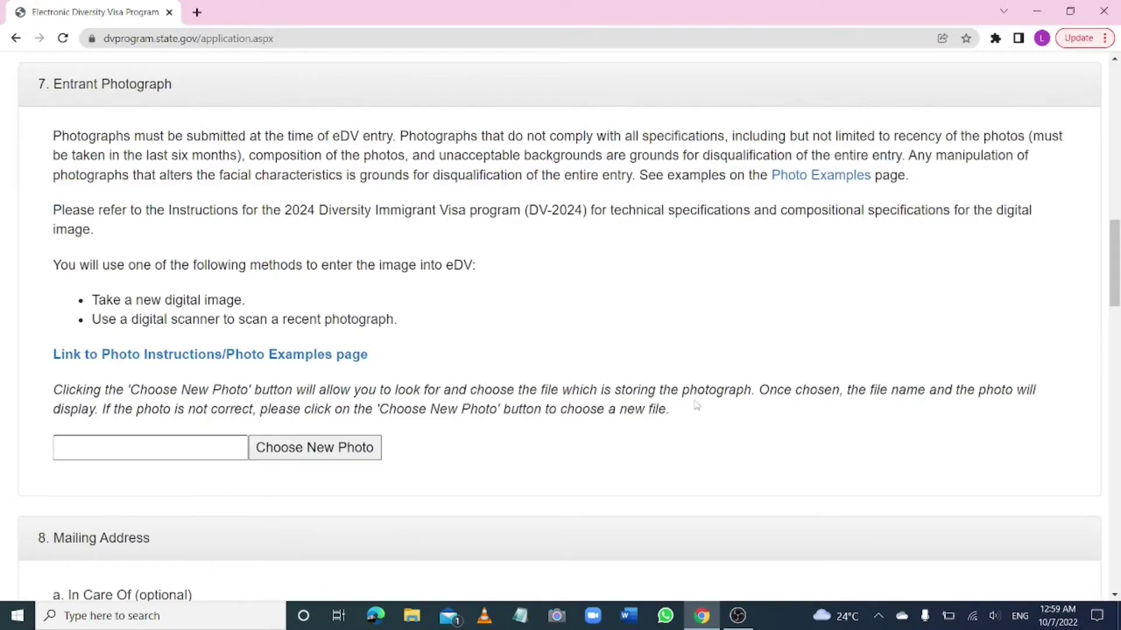
{"action": "scroll", "coordinate": [486, 388], "scroll_direction": "down", "scroll_amount": 3}
{"action": "left_click", "coordinate": [337, 238]}
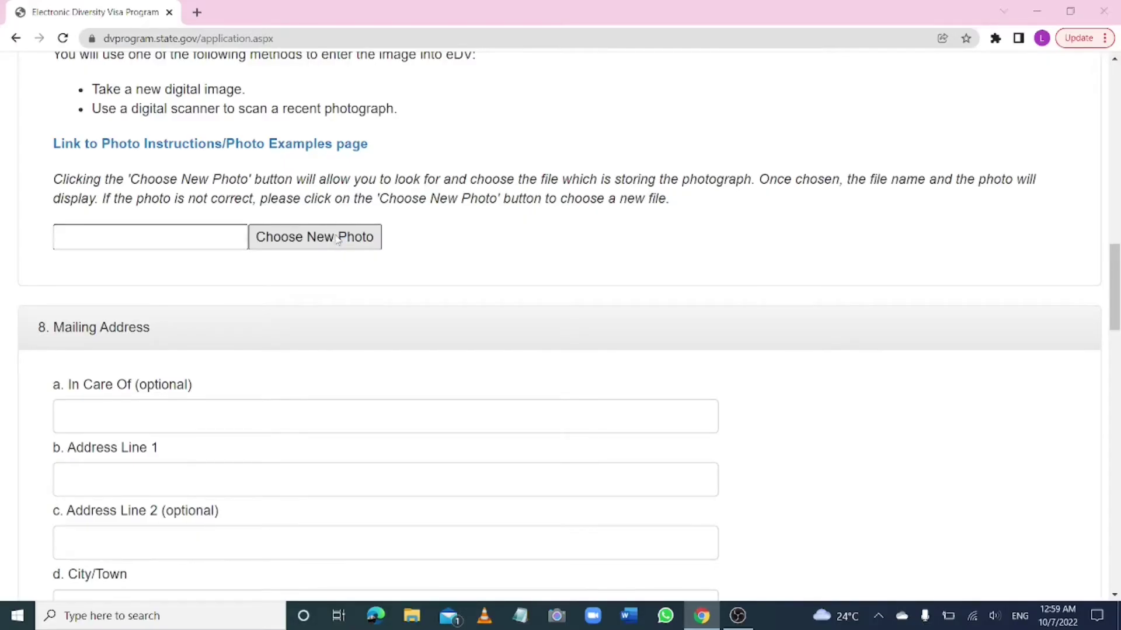
{"action": "left_click", "coordinate": [523, 332]}
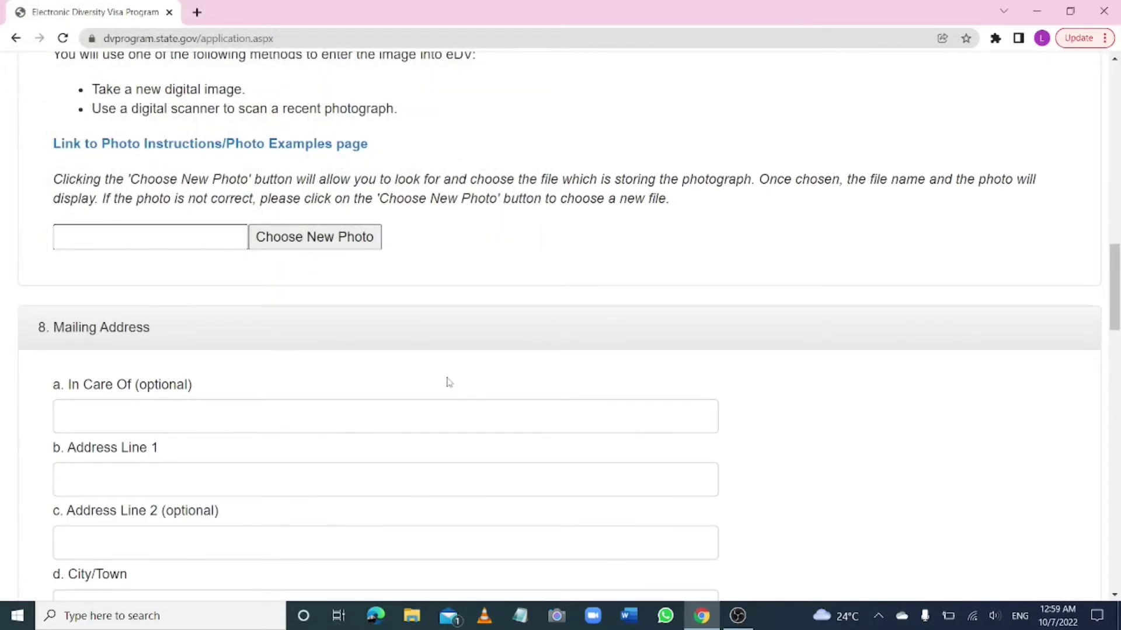
{"action": "scroll", "coordinate": [623, 395], "scroll_direction": "down", "scroll_amount": 4}
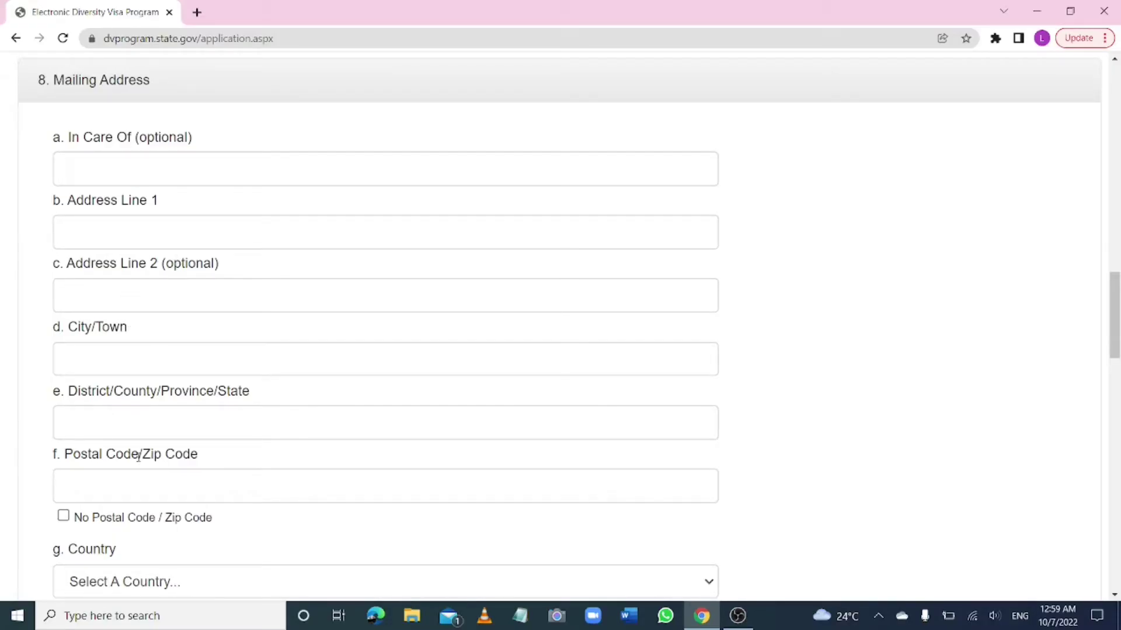
{"action": "scroll", "coordinate": [150, 490], "scroll_direction": "down", "scroll_amount": 4}
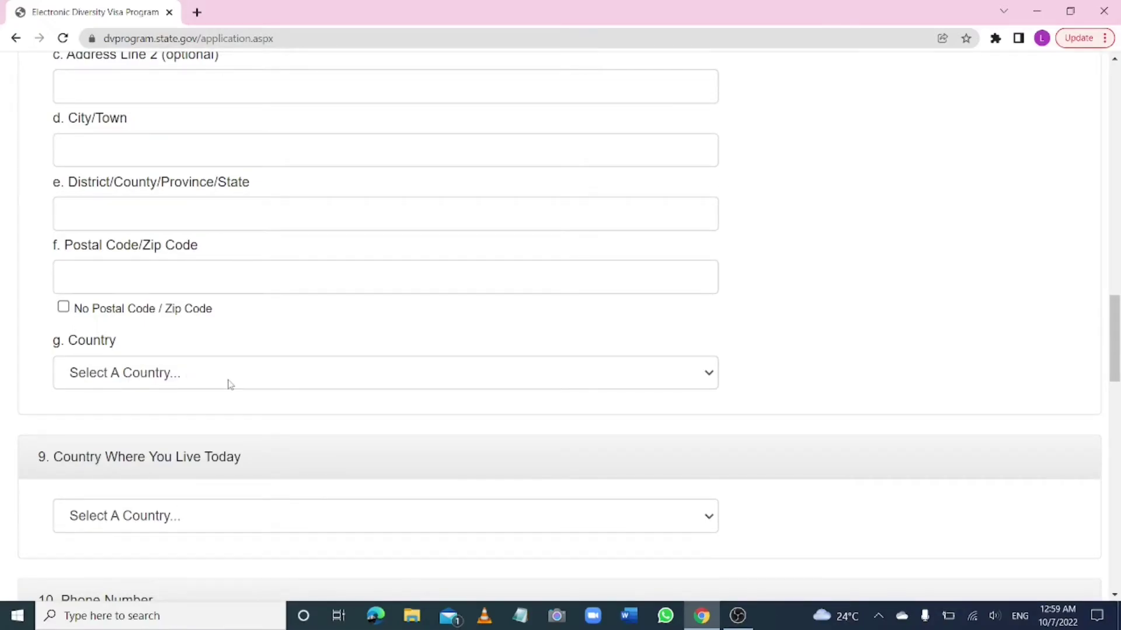
{"action": "scroll", "coordinate": [229, 384], "scroll_direction": "down", "scroll_amount": 3}
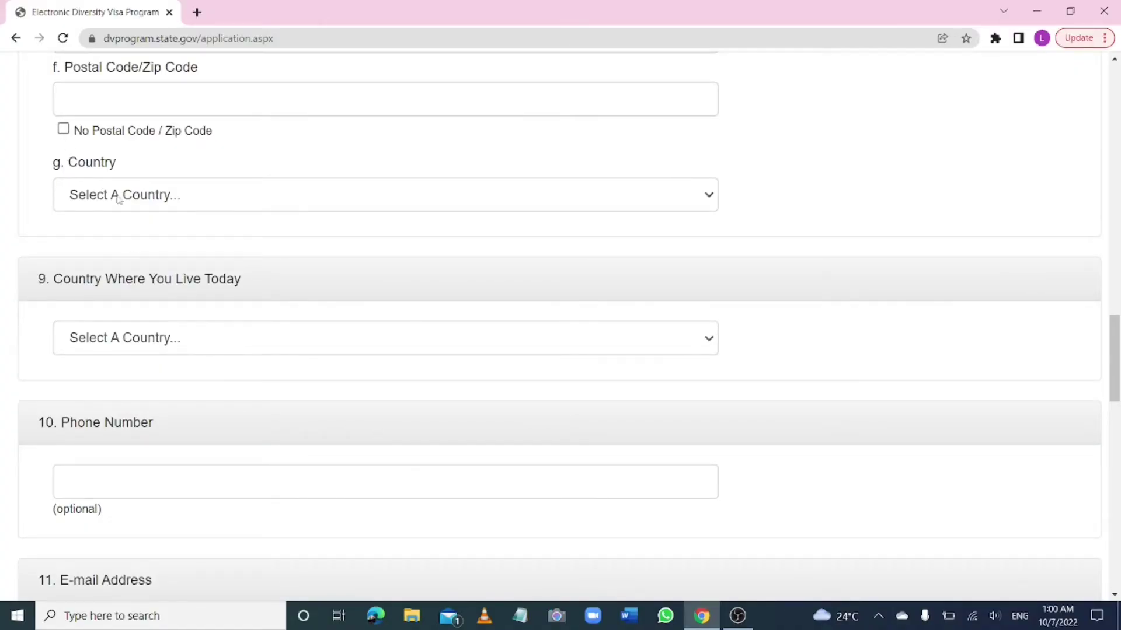
{"action": "left_click", "coordinate": [707, 197]}
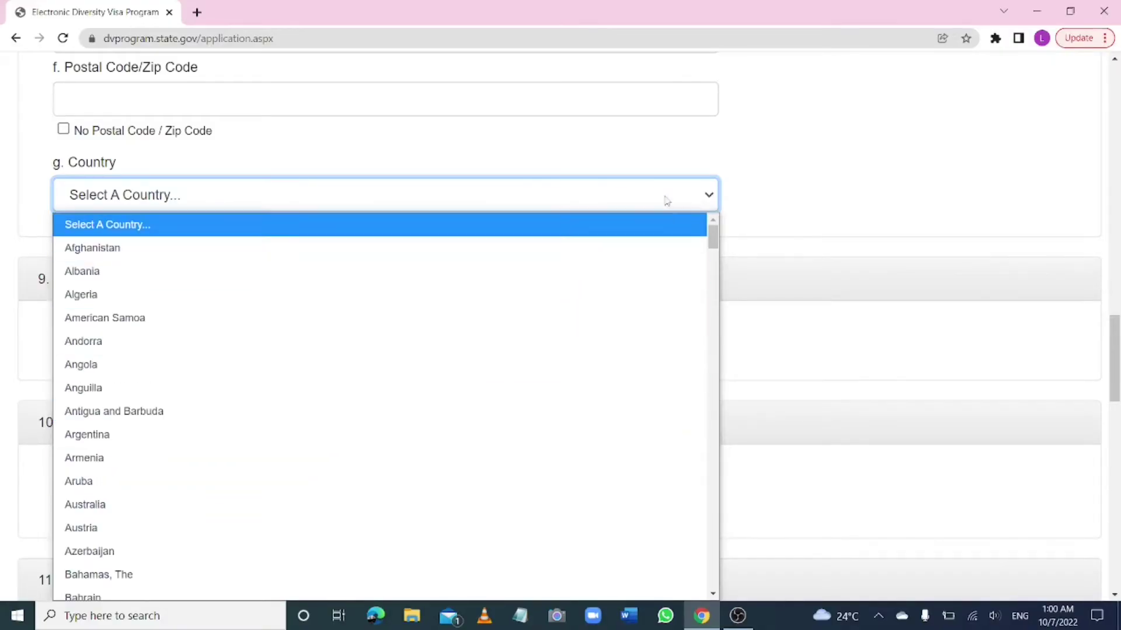
{"action": "left_click", "coordinate": [696, 189]}
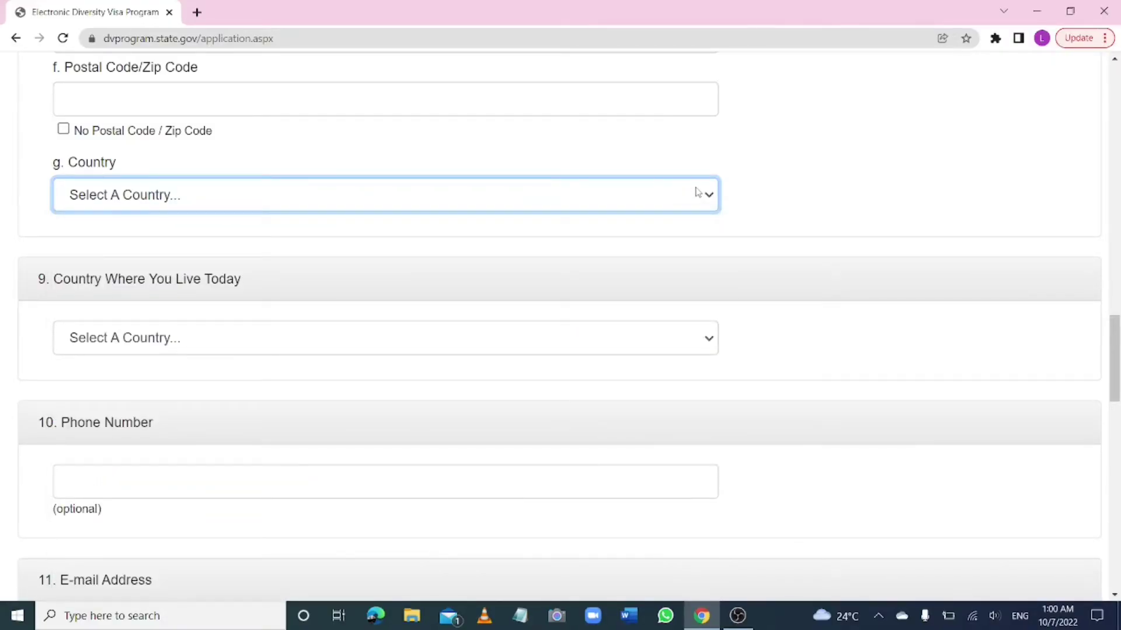
{"action": "scroll", "coordinate": [696, 192], "scroll_direction": "down", "scroll_amount": 3}
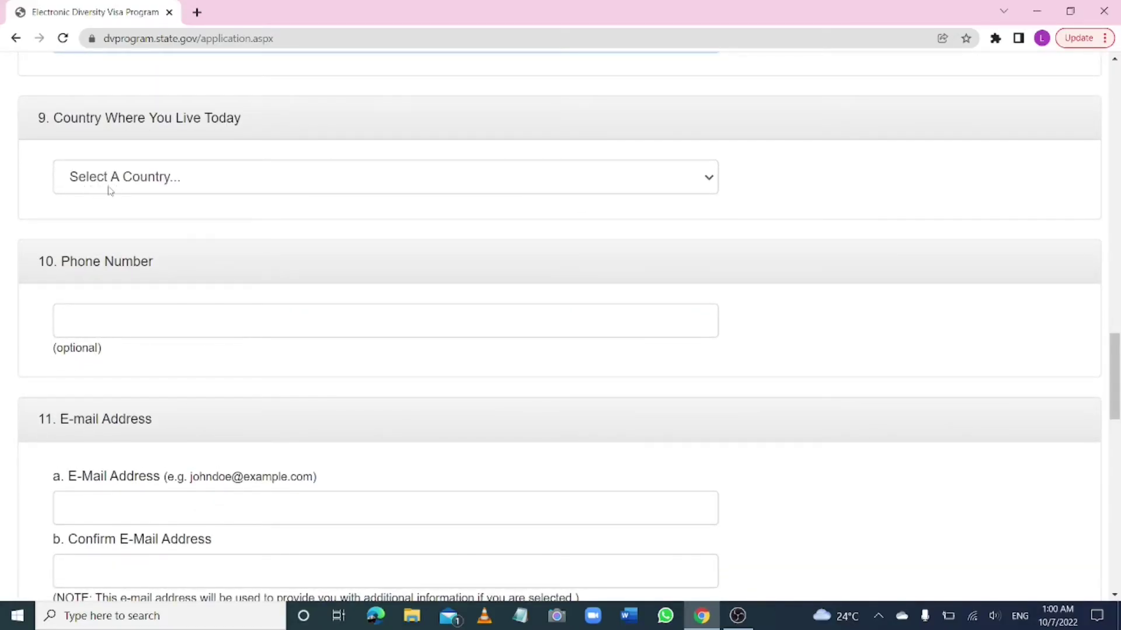
{"action": "left_click", "coordinate": [659, 184]}
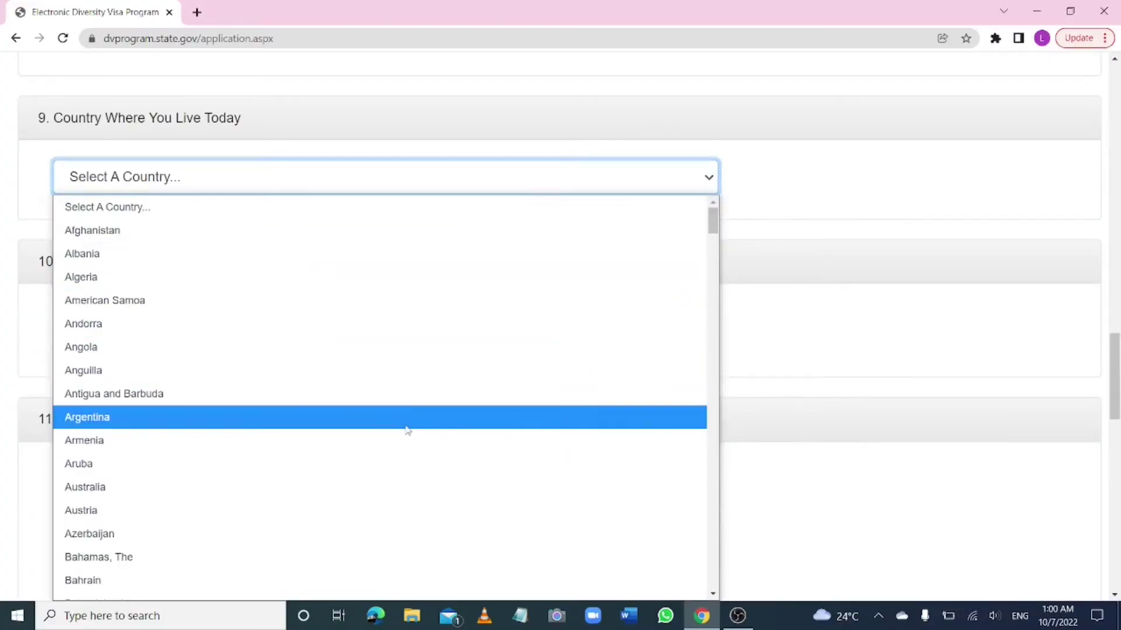
{"action": "left_click", "coordinate": [618, 180]}
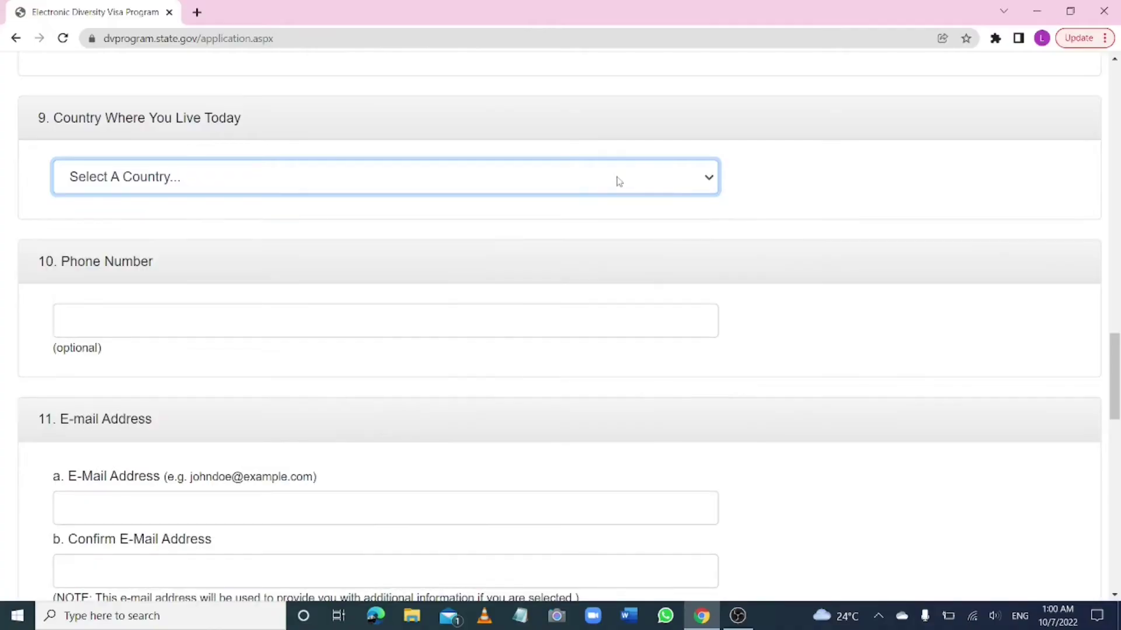
{"action": "scroll", "coordinate": [561, 326], "scroll_direction": "down", "scroll_amount": 3}
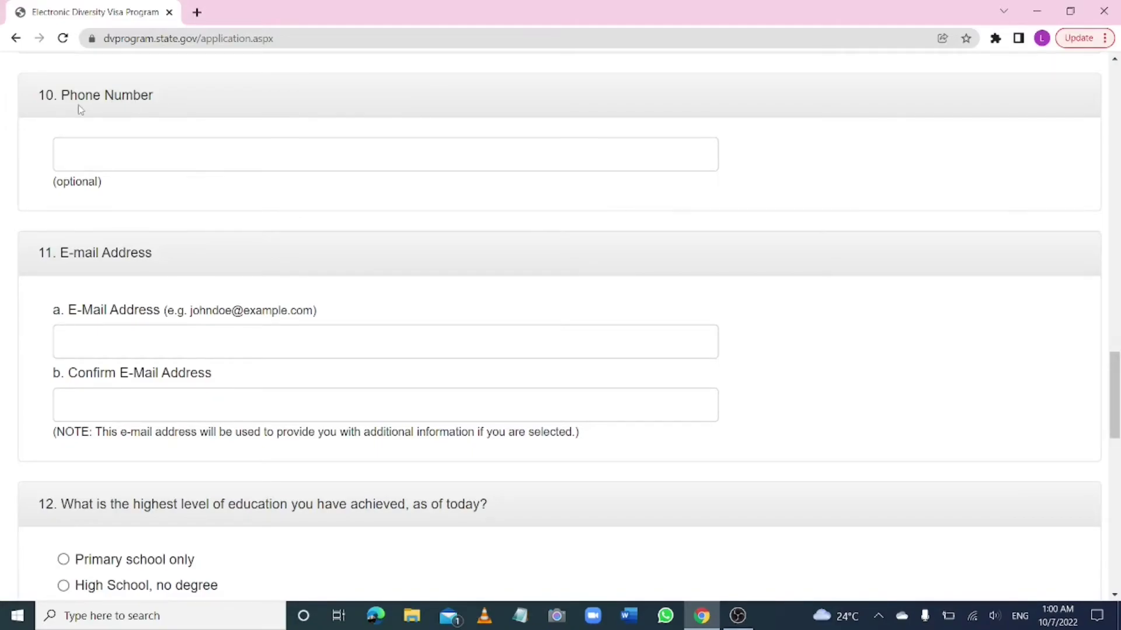
Scroll down the form to question 12 on highest education level
{"action": "scroll", "coordinate": [560, 327], "scroll_direction": "down", "scroll_amount": 2}
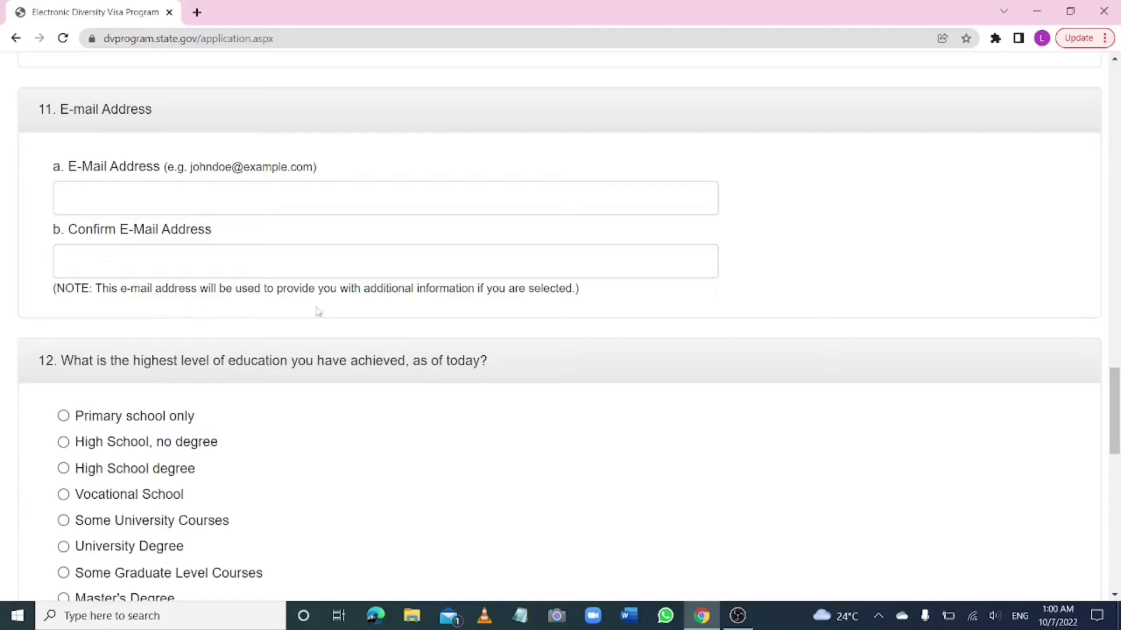
{"action": "scroll", "coordinate": [561, 327], "scroll_direction": "down", "scroll_amount": 4}
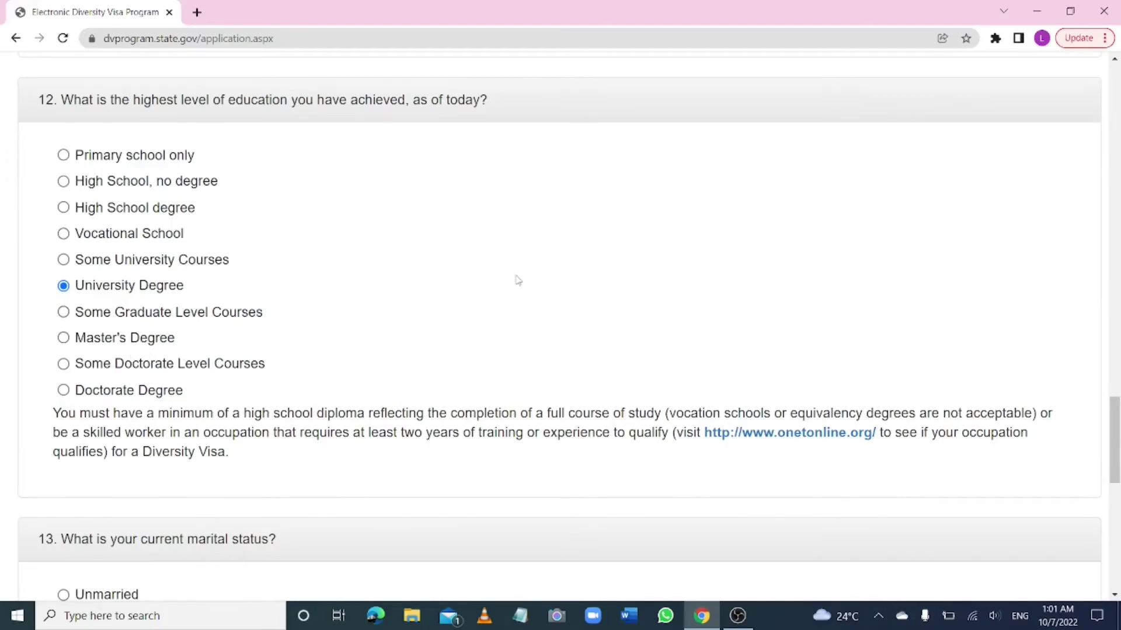
Select Unmarried for question 13, current marital status
{"action": "scroll", "coordinate": [516, 279], "scroll_direction": "down", "scroll_amount": 6}
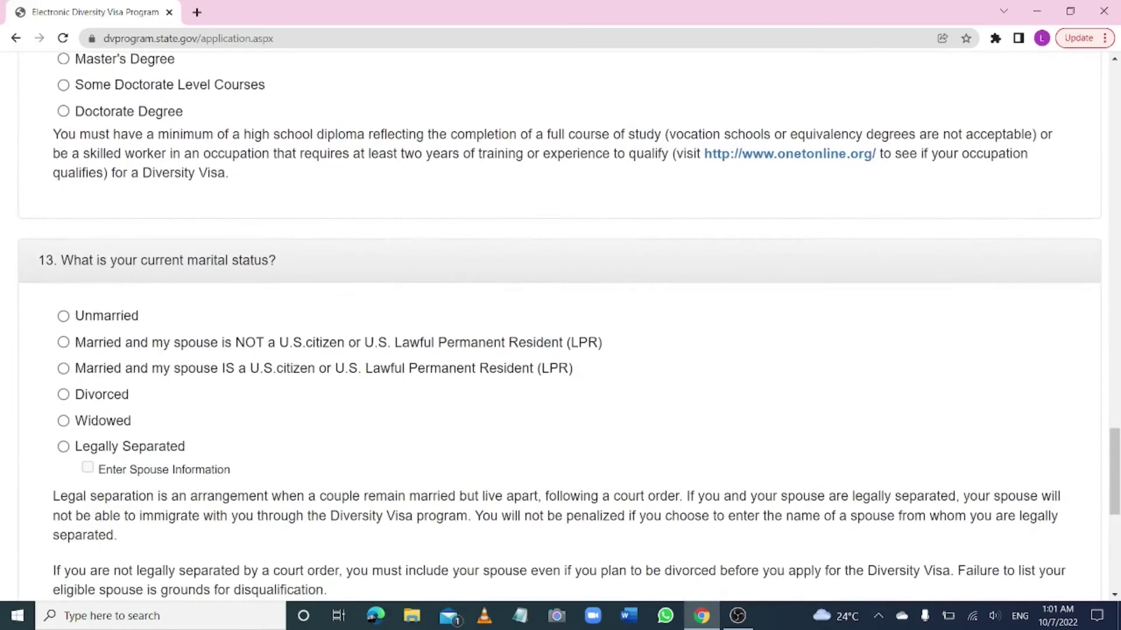
{"action": "scroll", "coordinate": [706, 236], "scroll_direction": "down", "scroll_amount": 2}
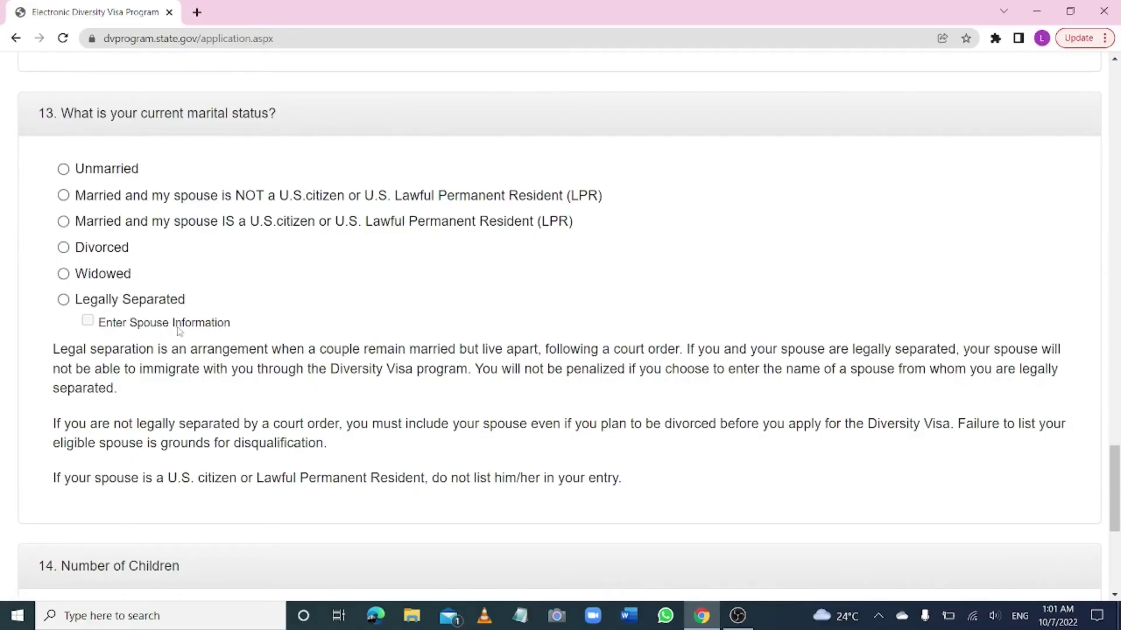
{"action": "left_click", "coordinate": [64, 170]}
{"action": "scroll", "coordinate": [285, 297], "scroll_direction": "down", "scroll_amount": 4}
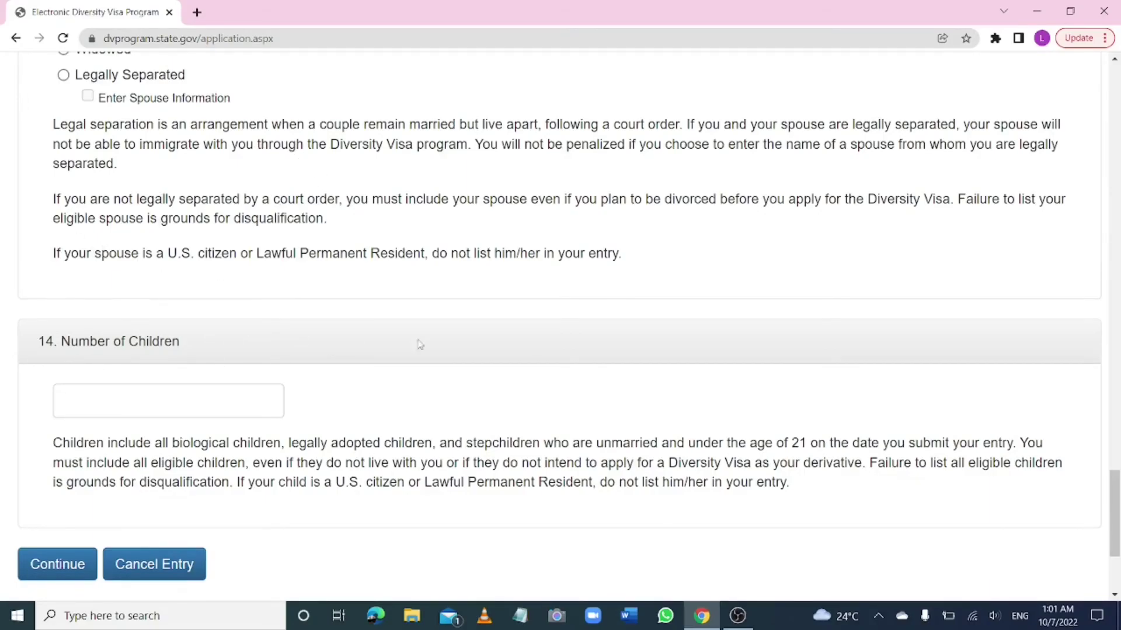
{"action": "scroll", "coordinate": [421, 344], "scroll_direction": "down", "scroll_amount": 2}
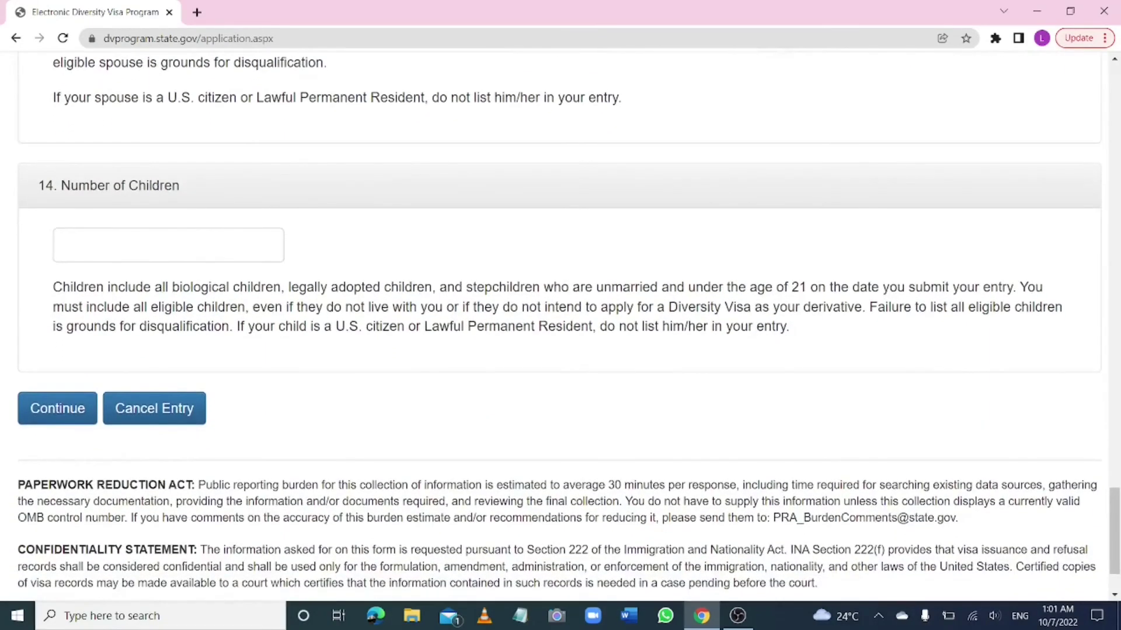
{"action": "left_click", "coordinate": [126, 252]}
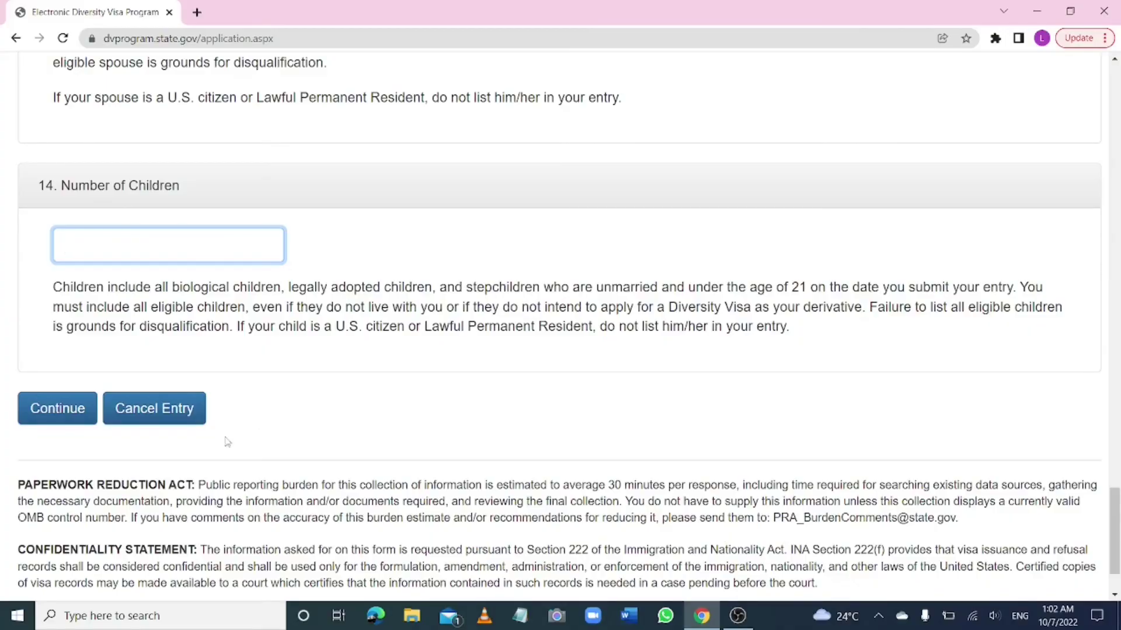
{"action": "scroll", "coordinate": [141, 445], "scroll_direction": "down", "scroll_amount": 2}
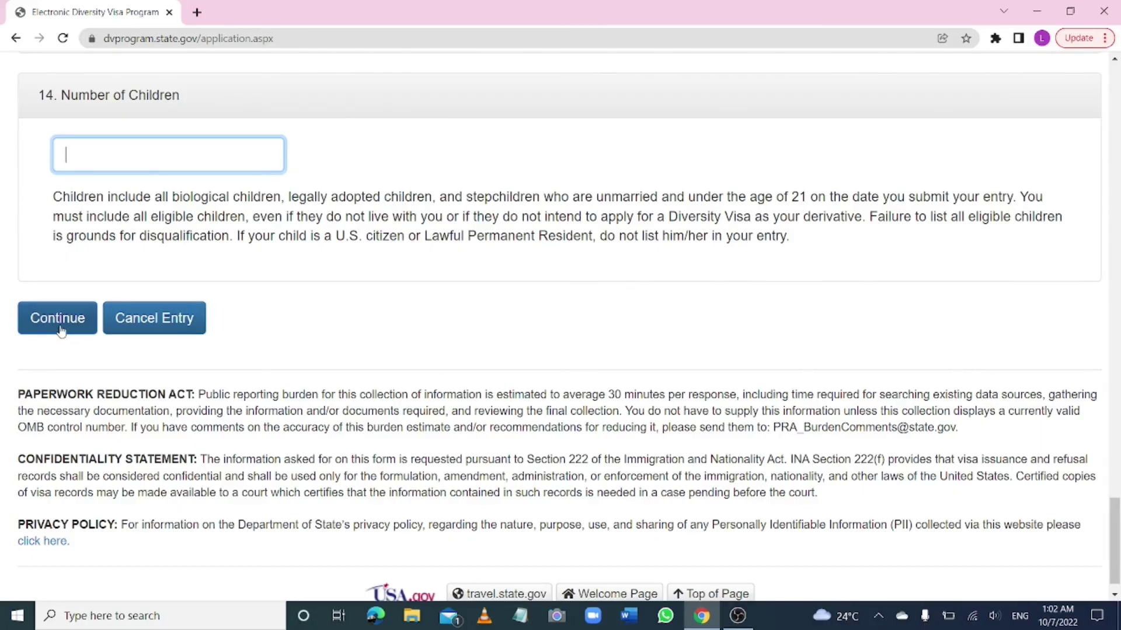
{"action": "scroll", "coordinate": [560, 327], "scroll_direction": "down", "scroll_amount": 1}
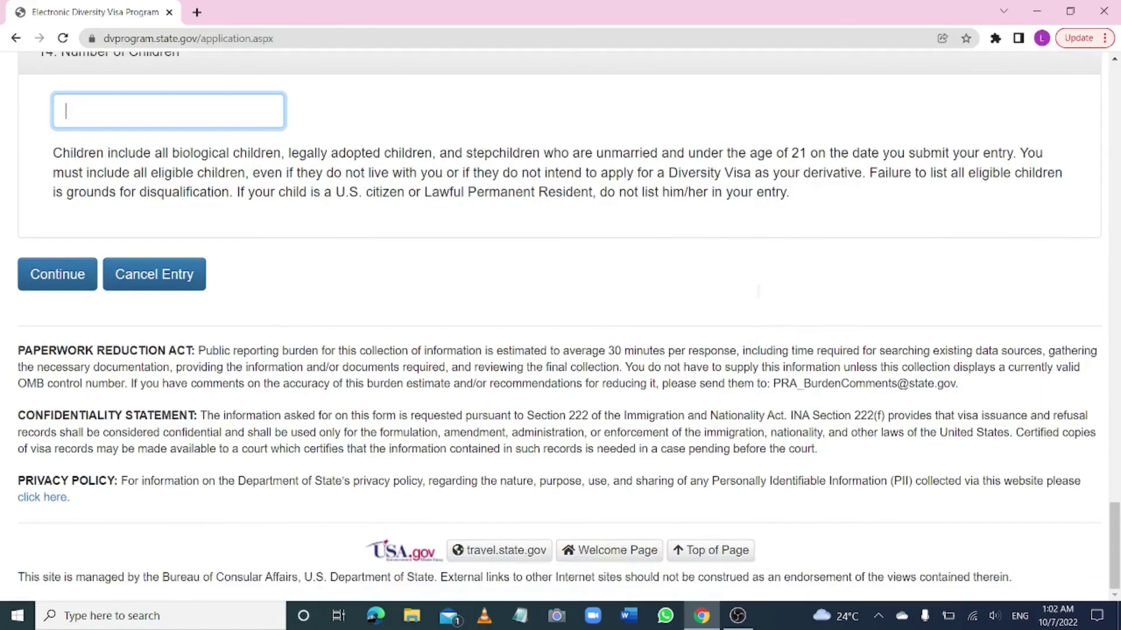
{"action": "scroll", "coordinate": [560, 327], "scroll_direction": "up", "scroll_amount": 2}
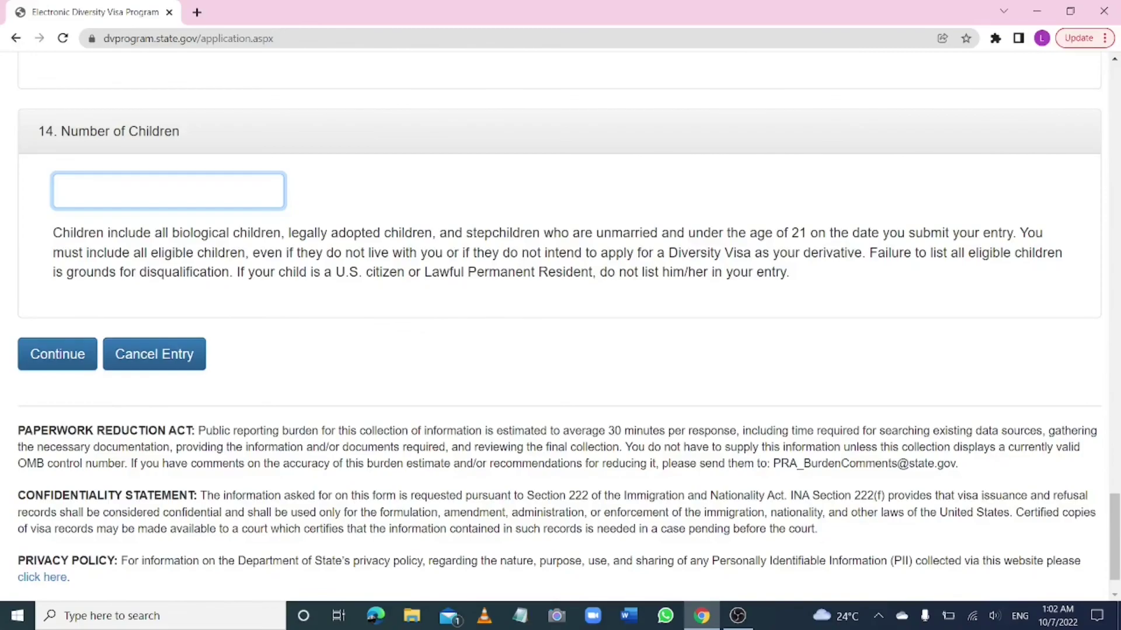